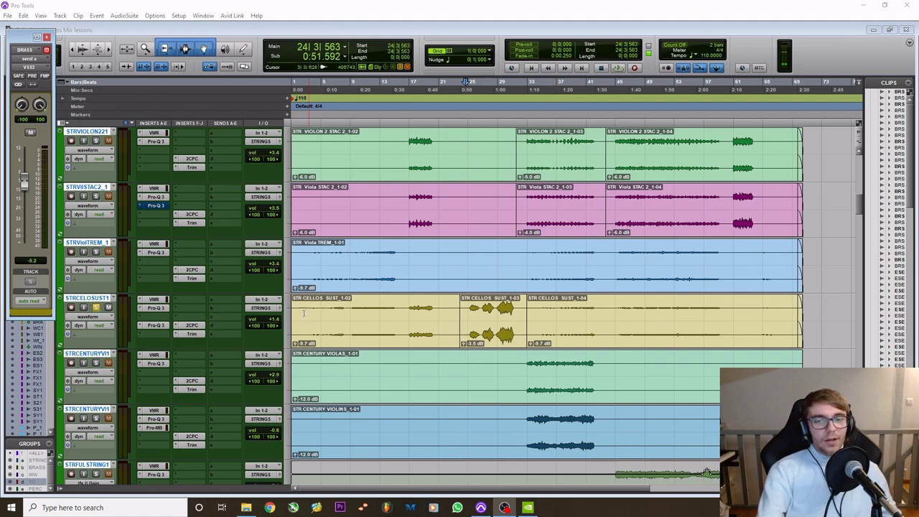
Step: Sweep the cello sustain track's Pro-Q 3 low-mid cut to about 467 Hz during playback
{"action": "left_click", "coordinate": [152, 307]}
{"action": "left_click_drag", "start_coordinate": [564, 100], "coordinate": [746, 117]}
{"action": "left_click_drag", "start_coordinate": [374, 105], "coordinate": [572, 146]}
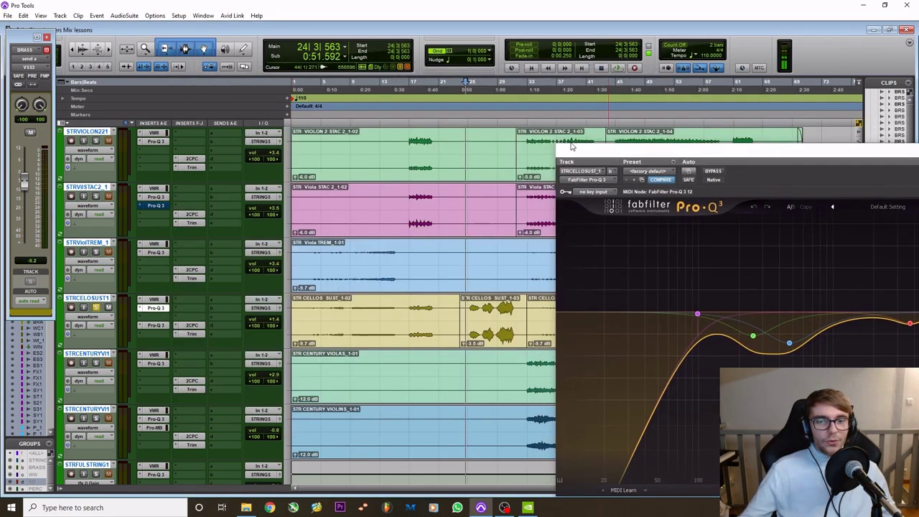
{"action": "key", "text": "space"}
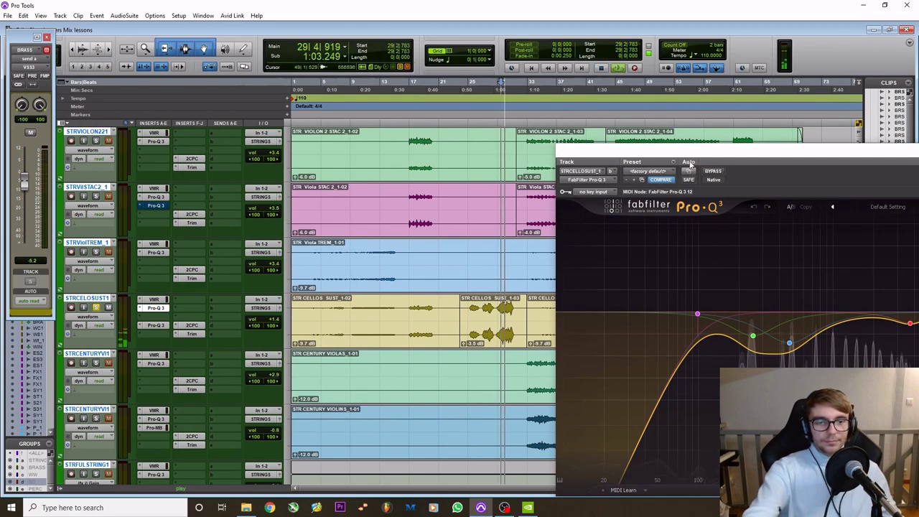
{"action": "left_click_drag", "start_coordinate": [756, 156], "coordinate": [758, 122]}
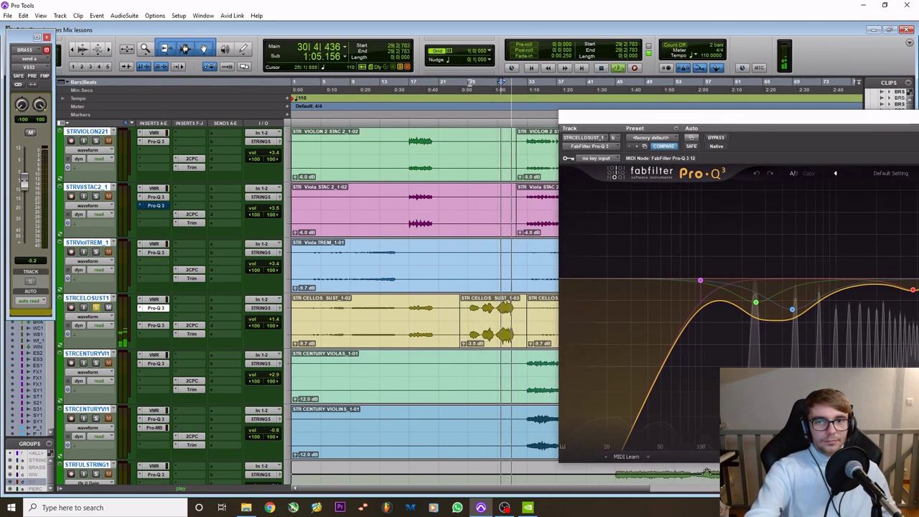
{"action": "mouse_move", "coordinate": [796, 301]}
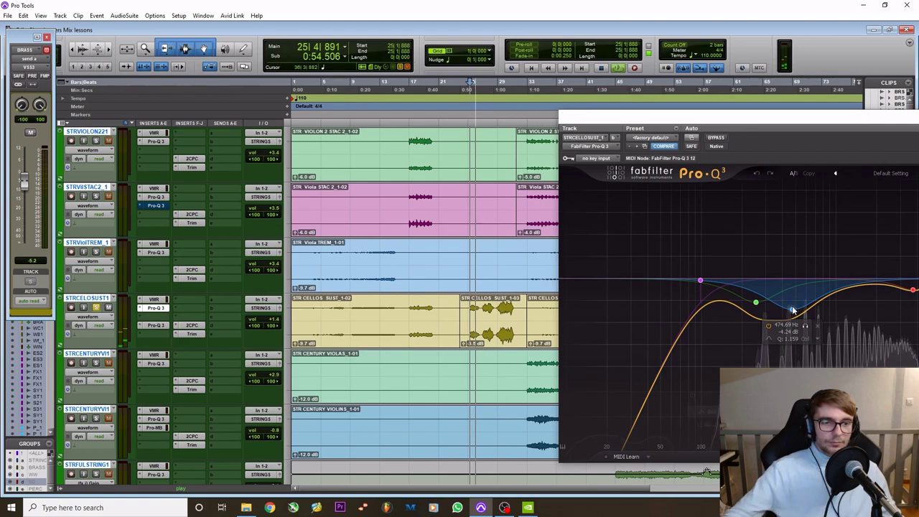
{"action": "left_click_drag", "start_coordinate": [805, 325], "coordinate": [803, 327]}
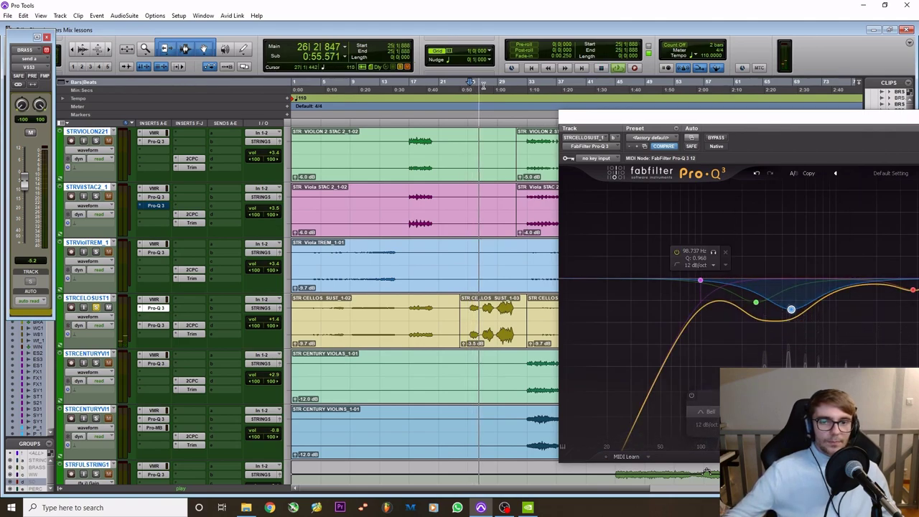
{"action": "key", "text": "space"}
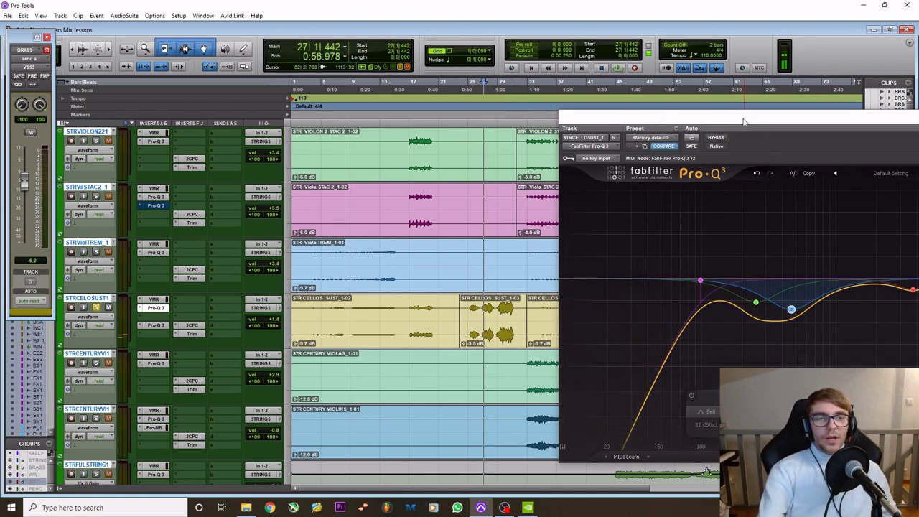
{"action": "left_click_drag", "start_coordinate": [744, 122], "coordinate": [64, 127]}
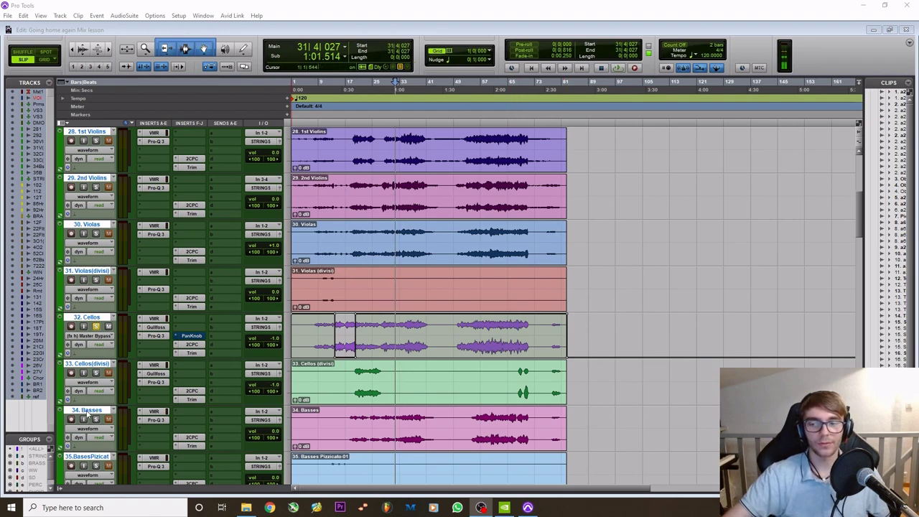
{"action": "left_click", "coordinate": [425, 331]}
{"action": "key", "text": "space"}
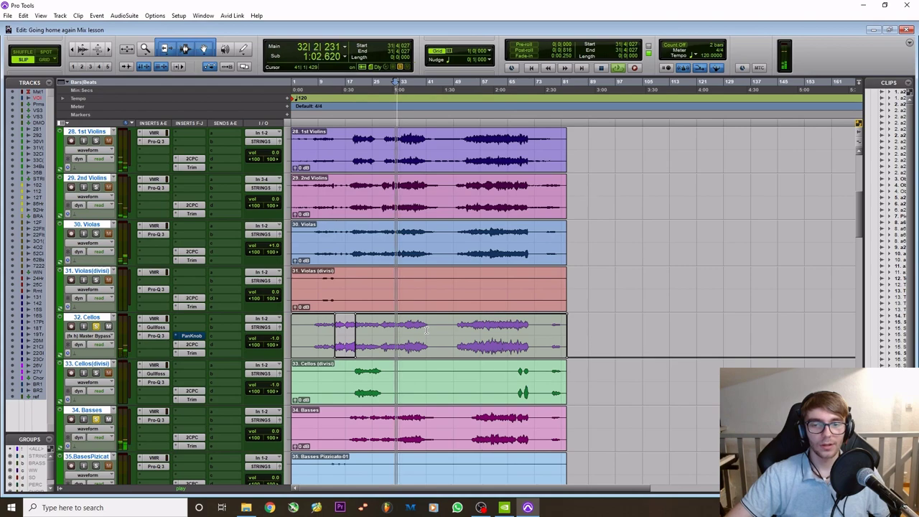
{"action": "key", "text": "ctrl+bracketright"}
{"action": "key", "text": "ctrl+bracketright"}
{"action": "key", "text": "ctrl+bracketright"}
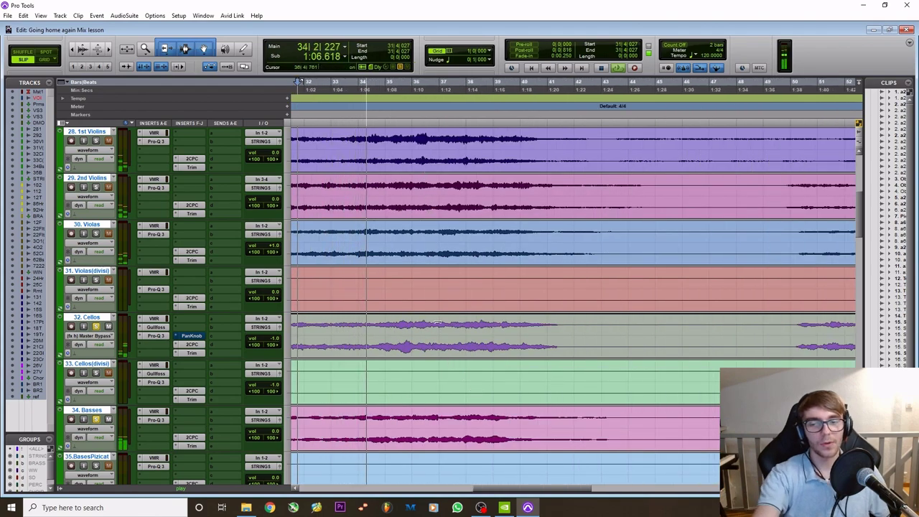
{"action": "key", "text": "ctrl+bracketleft"}
{"action": "key", "text": "ctrl+bracketleft"}
{"action": "left_click", "coordinate": [676, 84]}
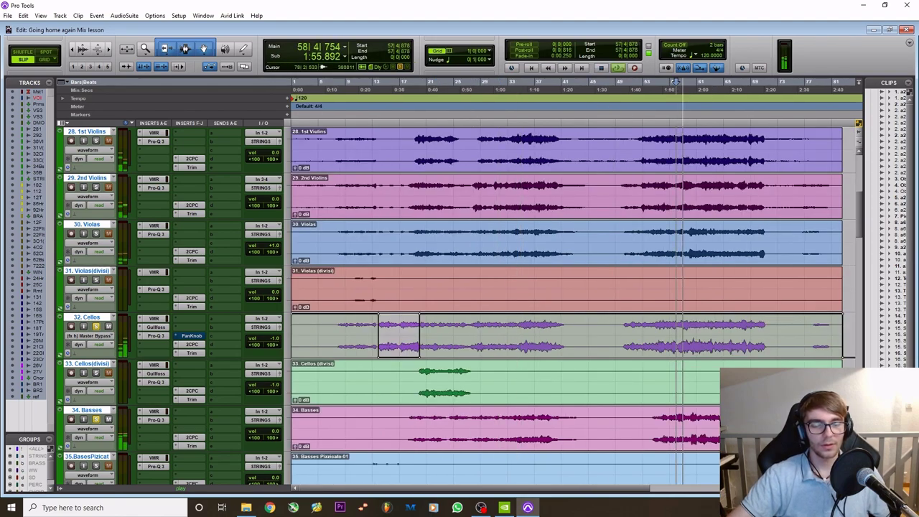
{"action": "key", "text": "ctrl+bracketright"}
{"action": "key", "text": "space"}
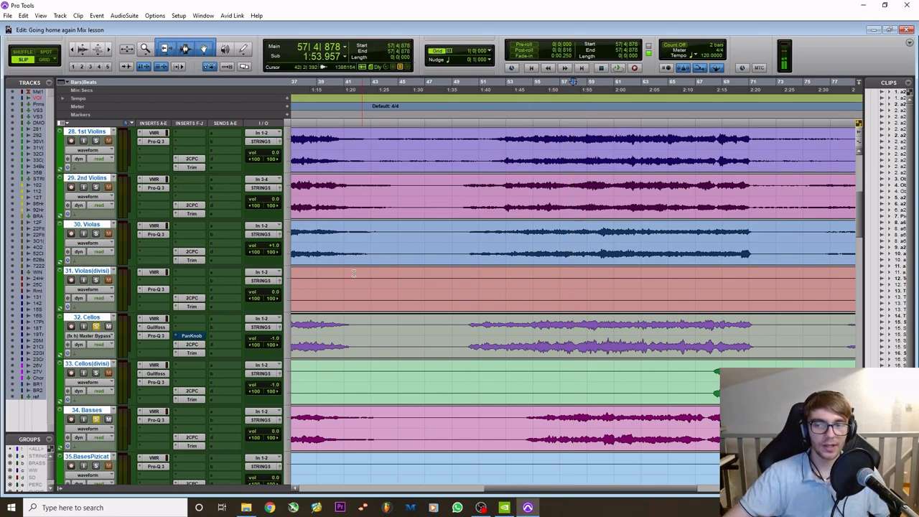
{"action": "left_click", "coordinate": [156, 335]}
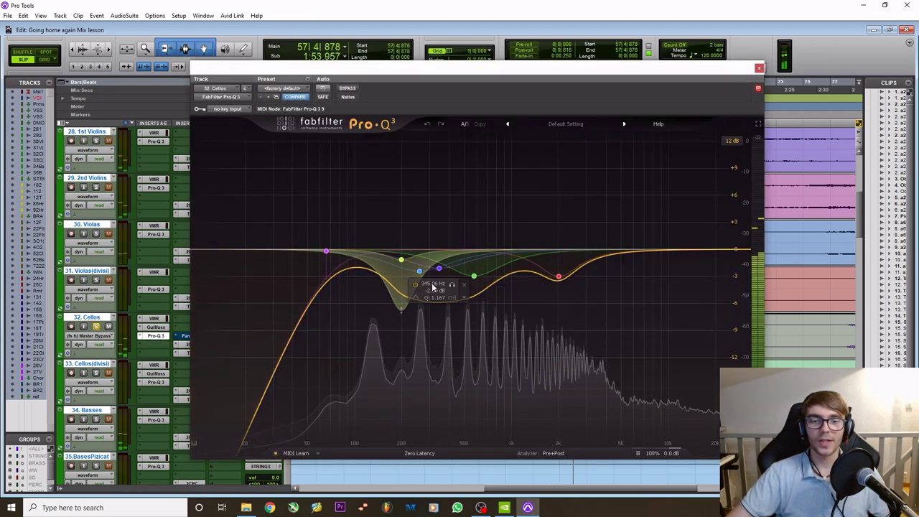
{"action": "left_click_drag", "start_coordinate": [532, 74], "coordinate": [325, 82]}
{"action": "left_click", "coordinate": [588, 84]}
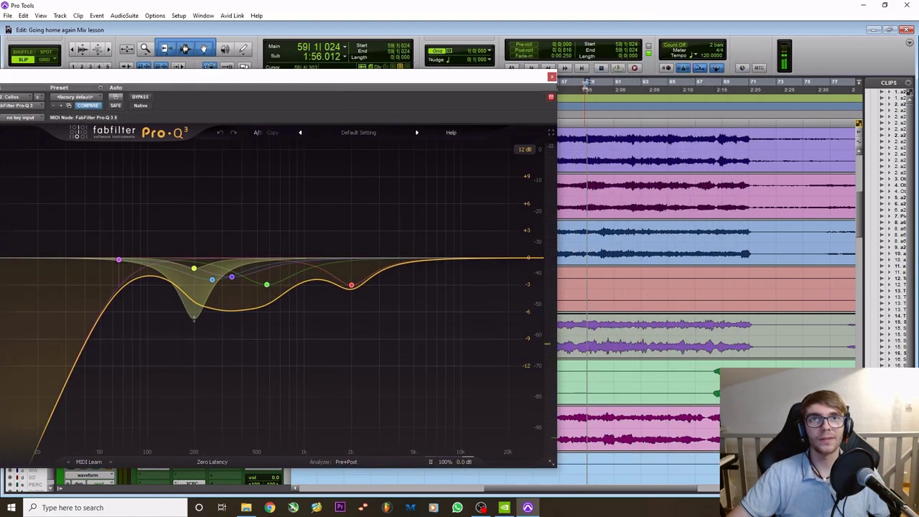
{"action": "key", "text": "space"}
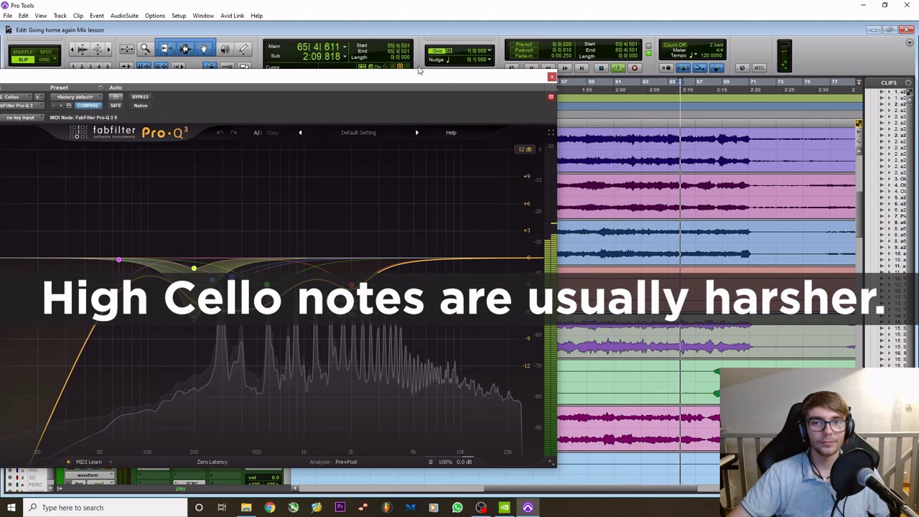
{"action": "left_click_drag", "start_coordinate": [392, 79], "coordinate": [333, 111]}
{"action": "left_click", "coordinate": [541, 85]}
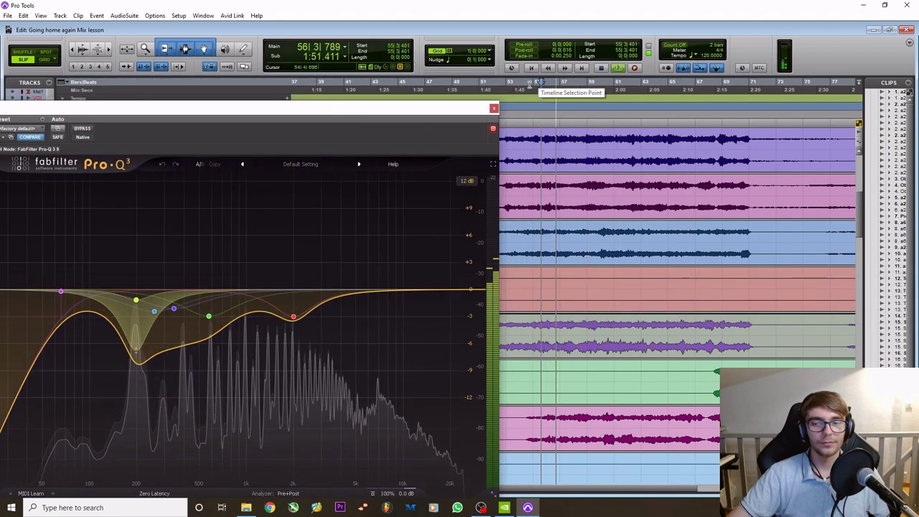
{"action": "left_click", "coordinate": [144, 301]}
{"action": "key", "text": "space"}
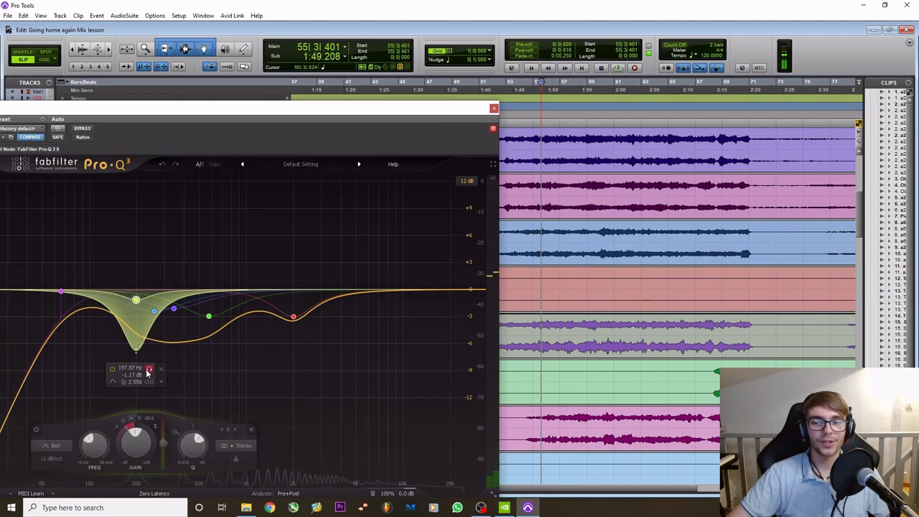
{"action": "key", "text": "space"}
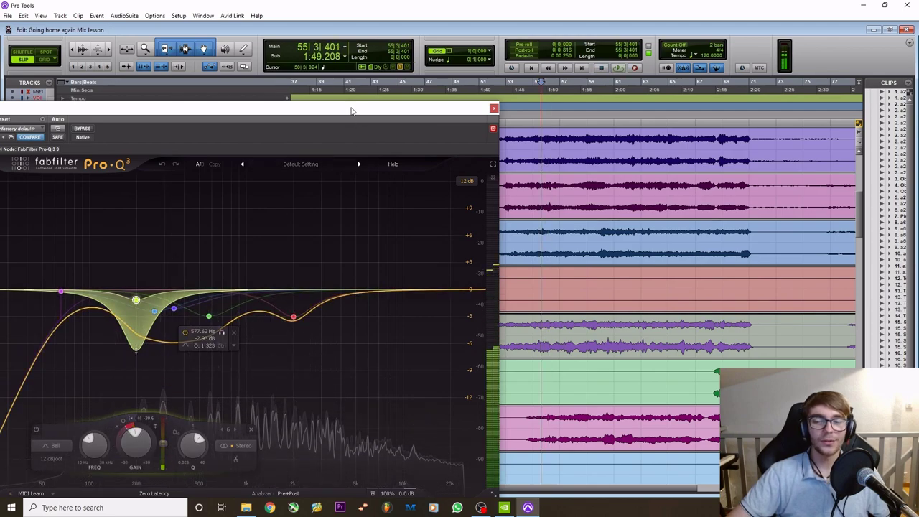
{"action": "left_click_drag", "start_coordinate": [350, 141], "coordinate": [518, 83]}
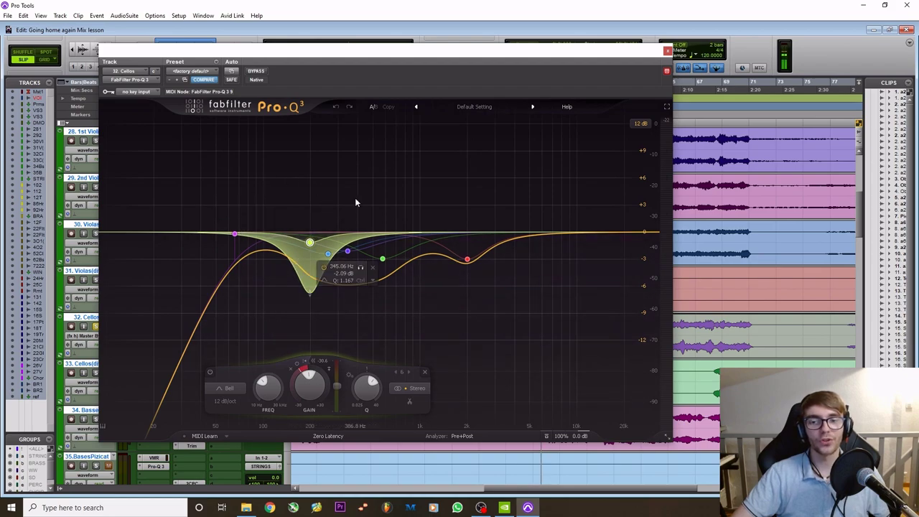
{"action": "left_click", "coordinate": [666, 51]}
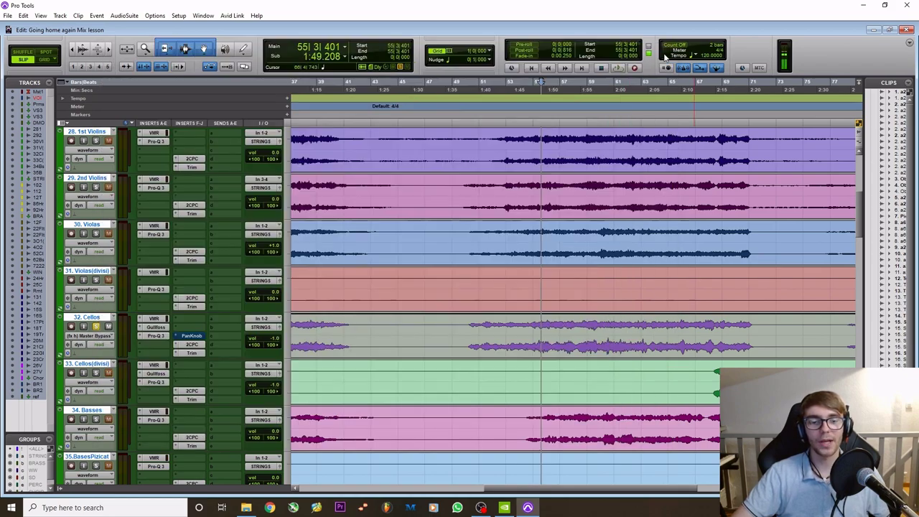
{"action": "left_click", "coordinate": [573, 84]}
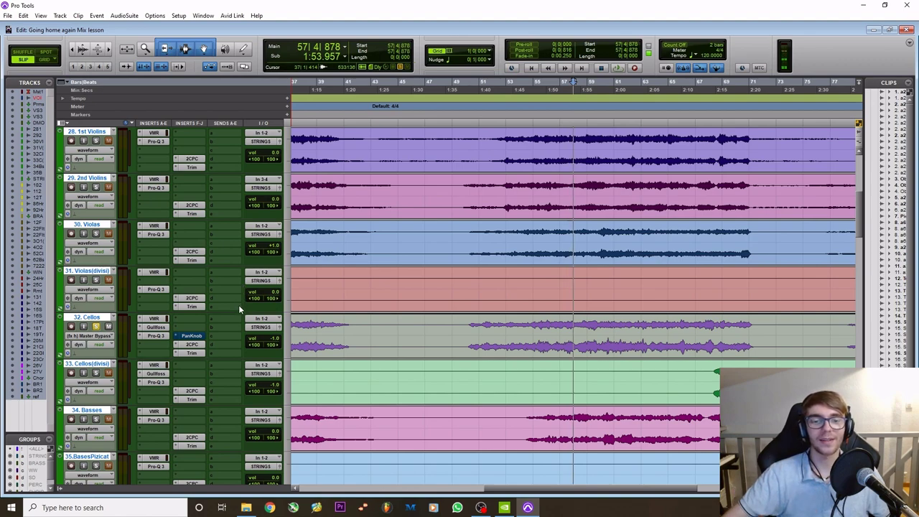
{"action": "key", "text": "space"}
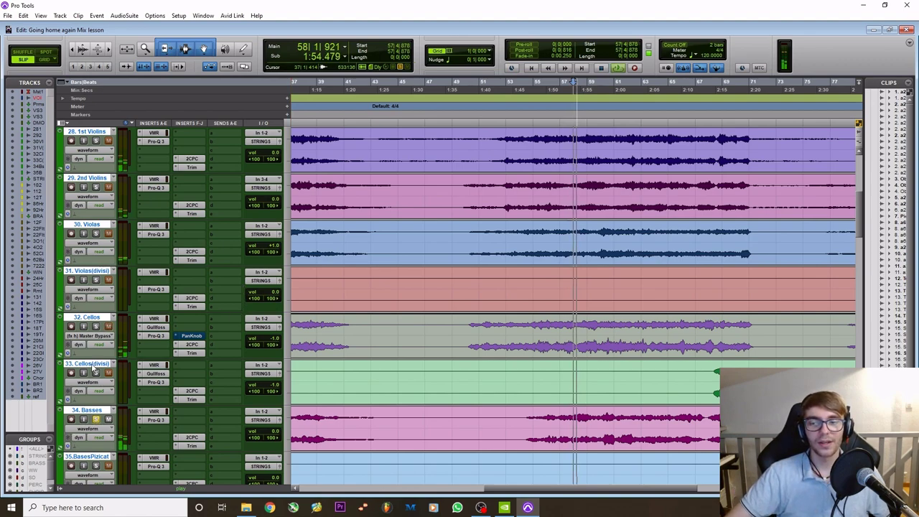
{"action": "key", "text": "space"}
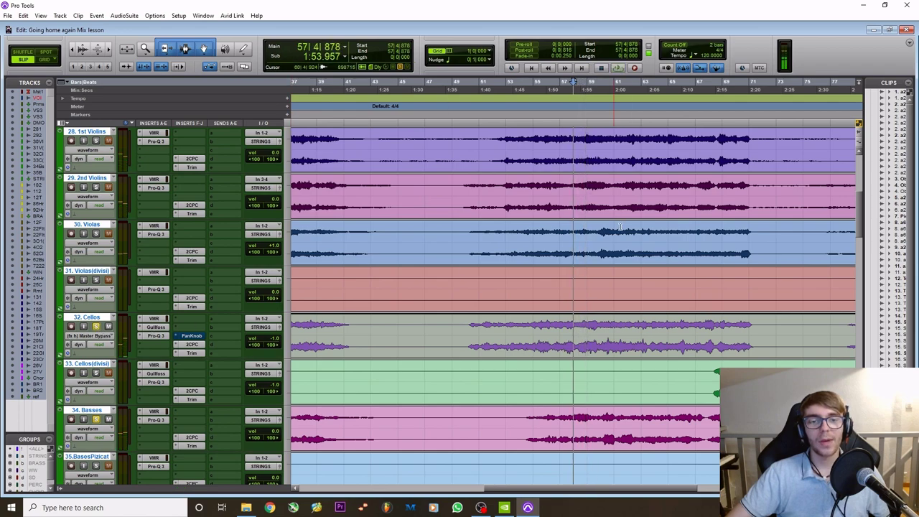
{"action": "left_click", "coordinate": [600, 85]}
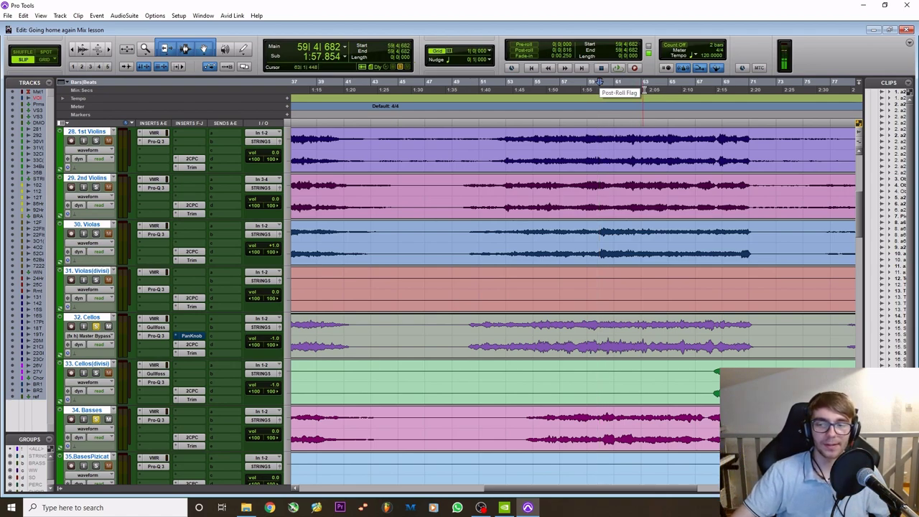
{"action": "key", "text": "space"}
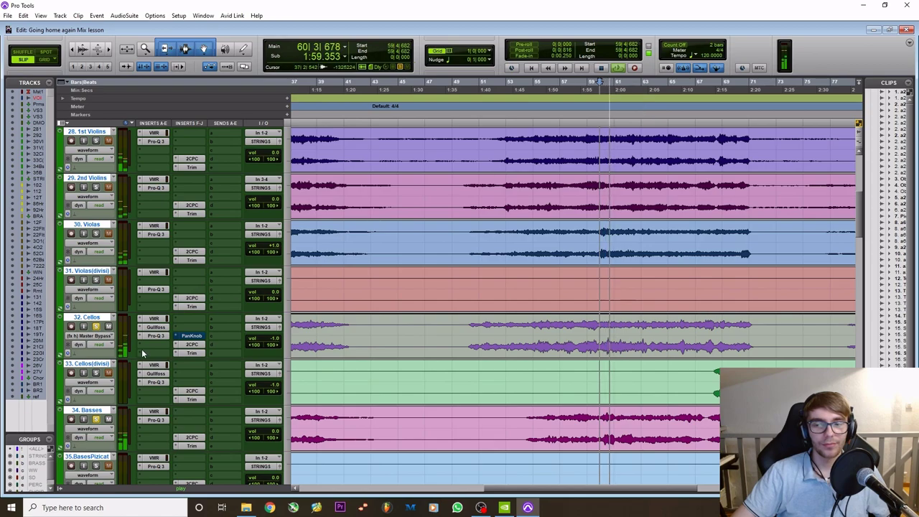
{"action": "left_click", "coordinate": [154, 336]}
{"action": "left_click_drag", "start_coordinate": [387, 42], "coordinate": [156, 77]}
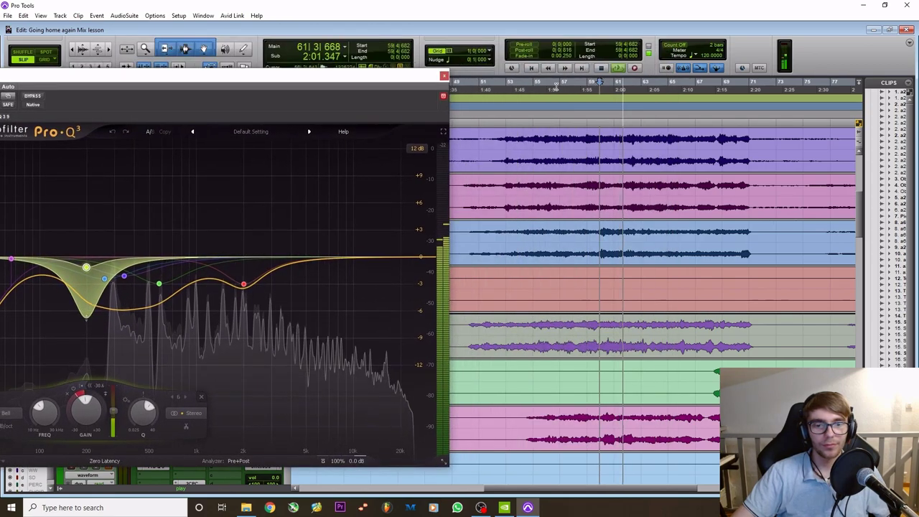
{"action": "left_click", "coordinate": [558, 87]}
{"action": "key", "text": "space"}
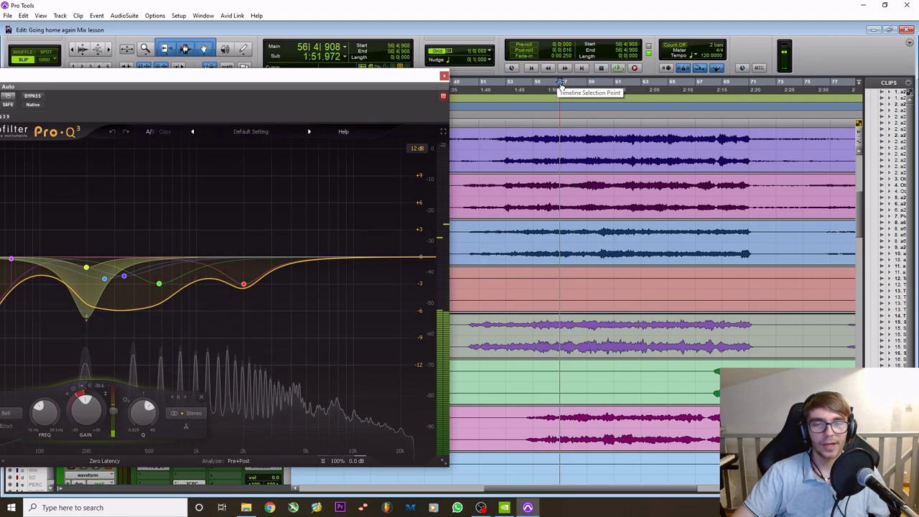
{"action": "left_click", "coordinate": [444, 76]}
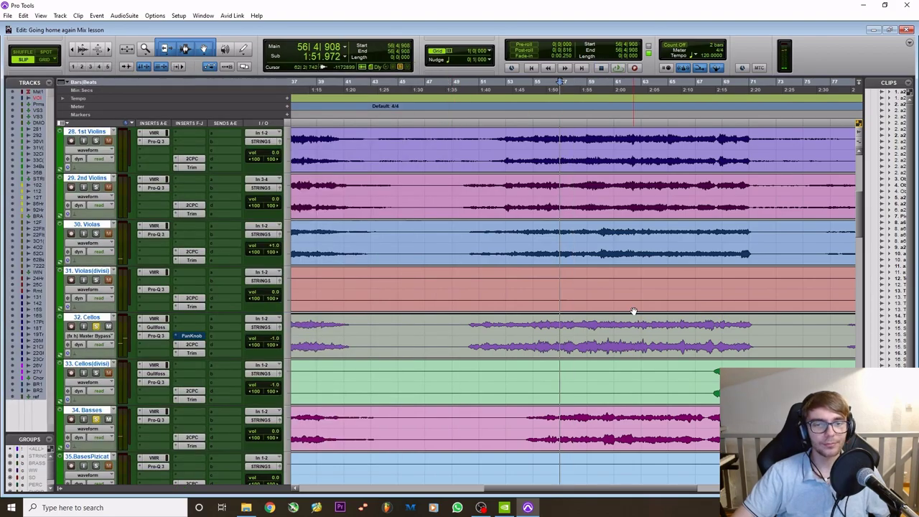
{"action": "key", "text": "ctrl+bracketleft"}
{"action": "key", "text": "ctrl+bracketleft"}
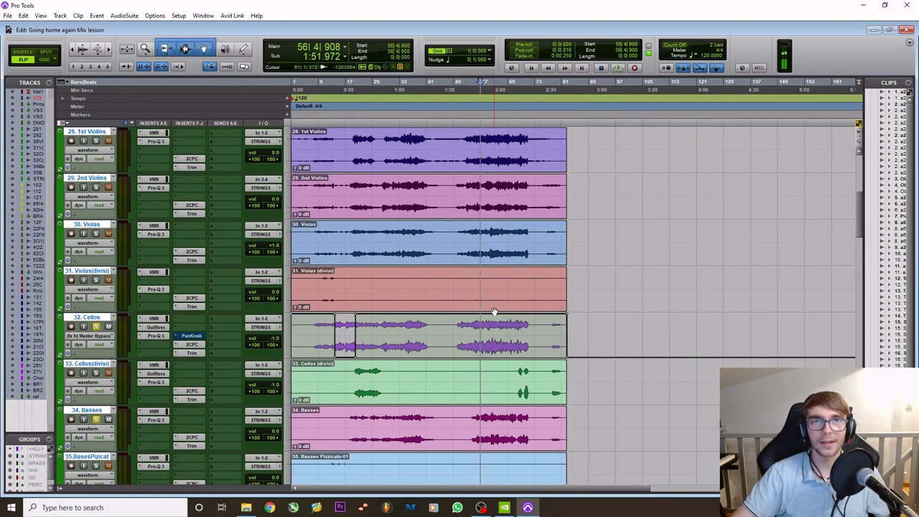